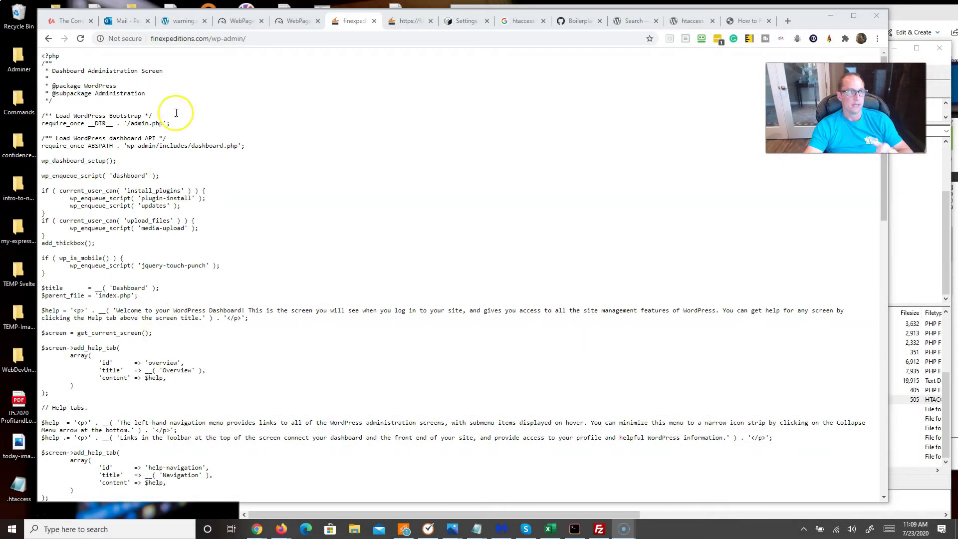
- Inspect the dashboard page's raw PHP source, selecting the opening php tag and a code block
click(141, 37)
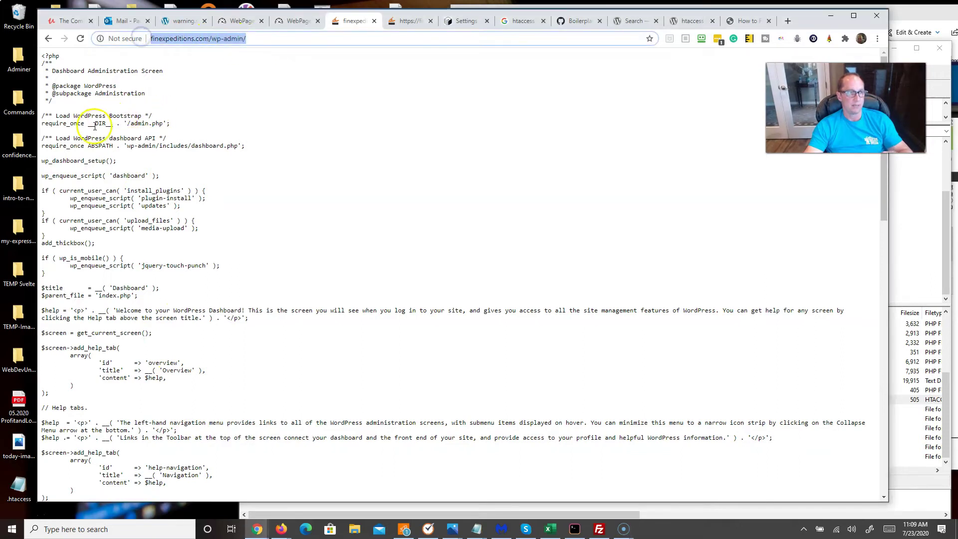
drag(42, 57, 60, 56)
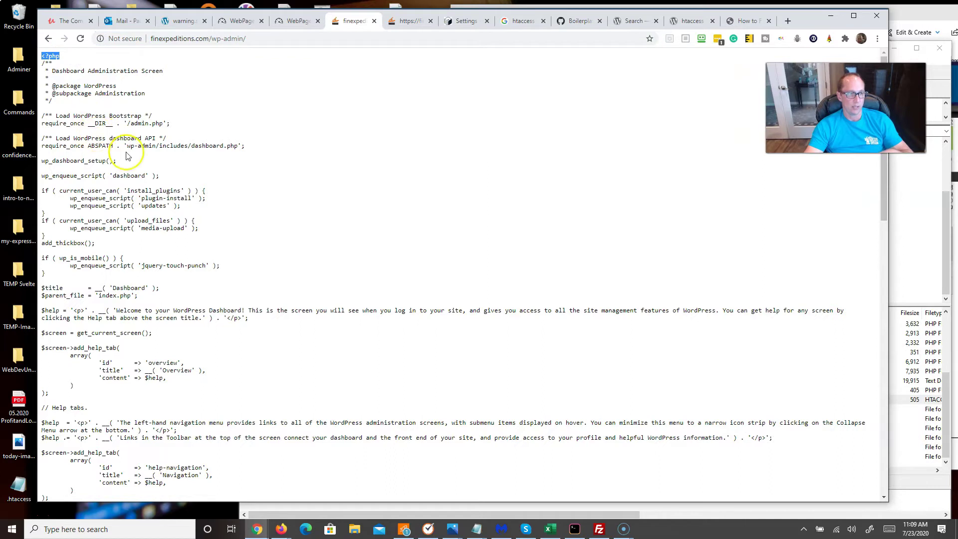
drag(128, 191, 181, 380)
click(184, 350)
scroll(189, 321, down, 15)
scroll(234, 302, up, 15)
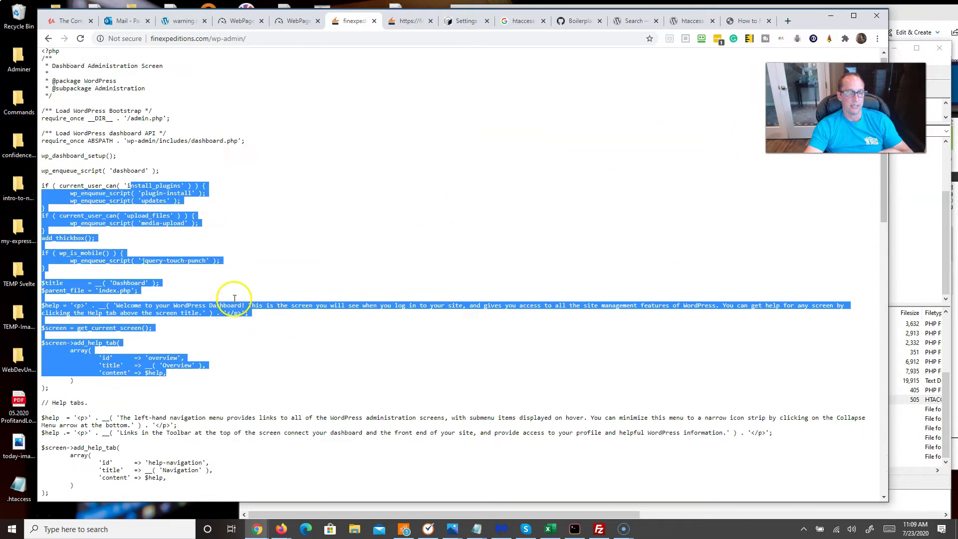
- Switch to the tab showing the front-page index.php raw source and select its code
click(336, 181)
click(407, 21)
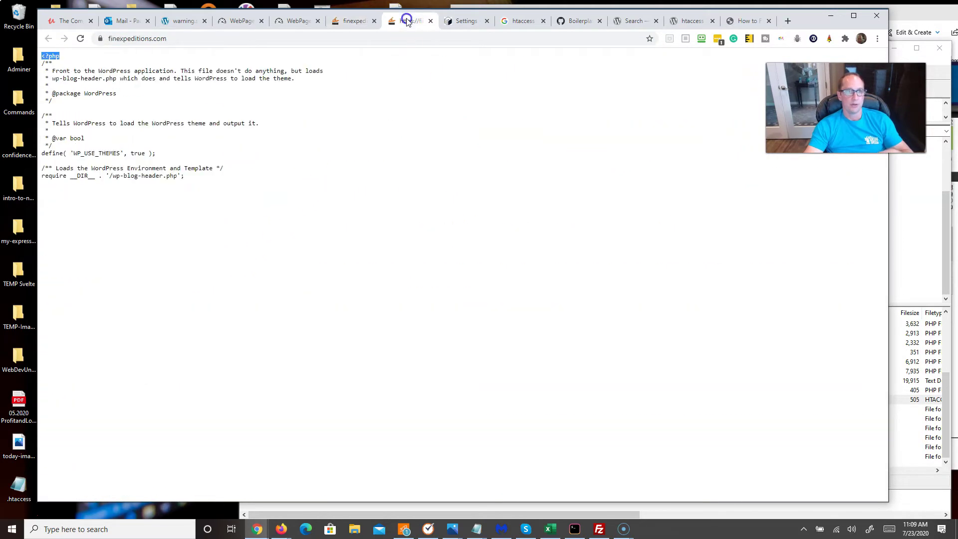
drag(42, 56, 194, 163)
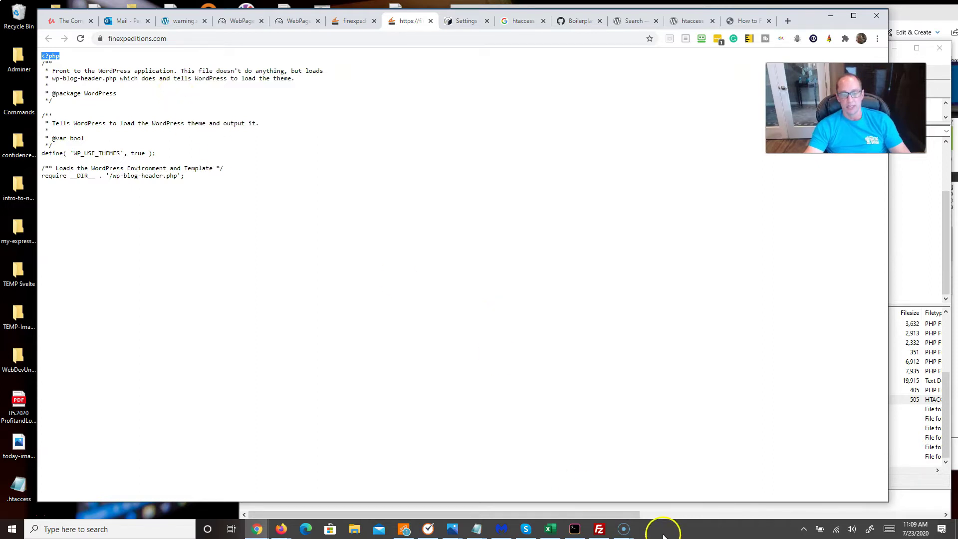
- Bring up the .htaccess notes listing steps from 'Plugin Folder plugins-01' to 'Htaccess'
mouse_move(477, 533)
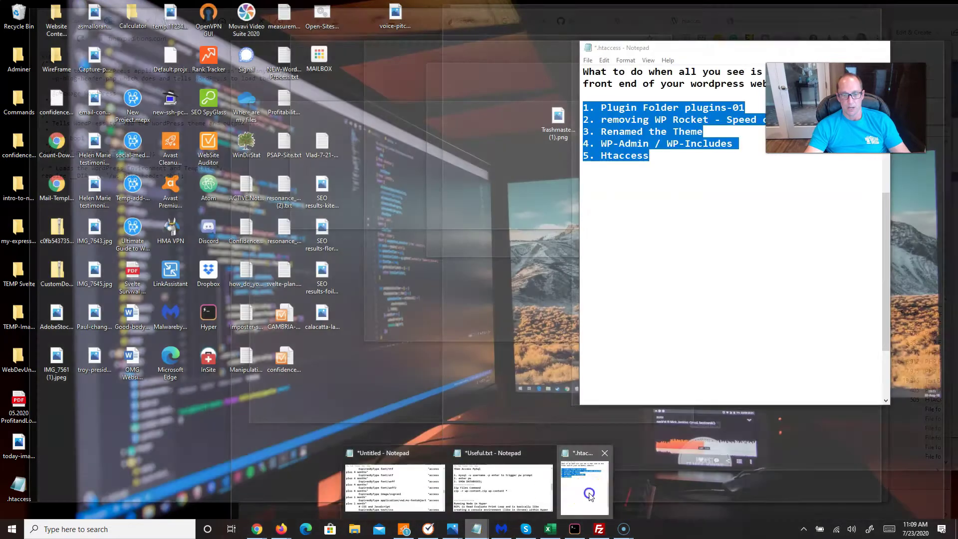
click(588, 493)
scroll(678, 215, down, 1)
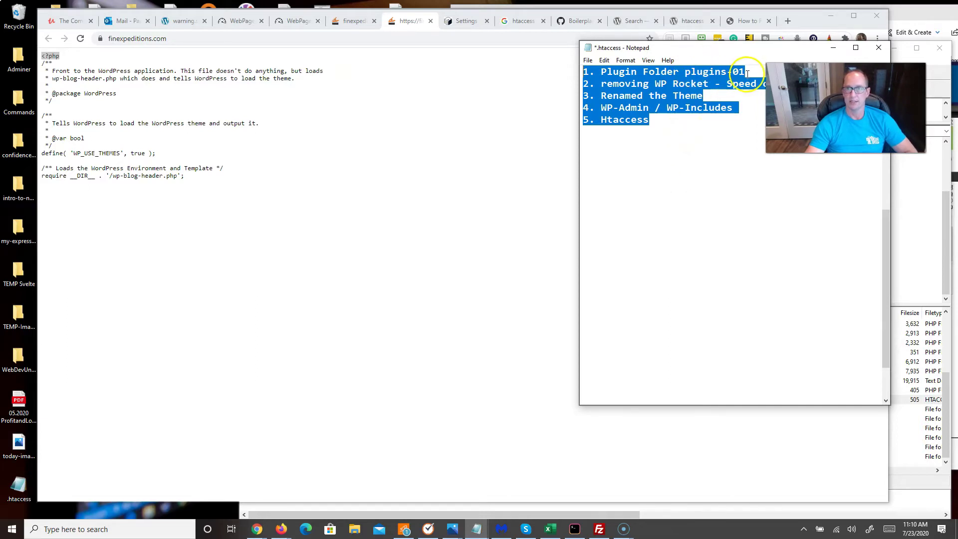
drag(745, 72, 730, 75)
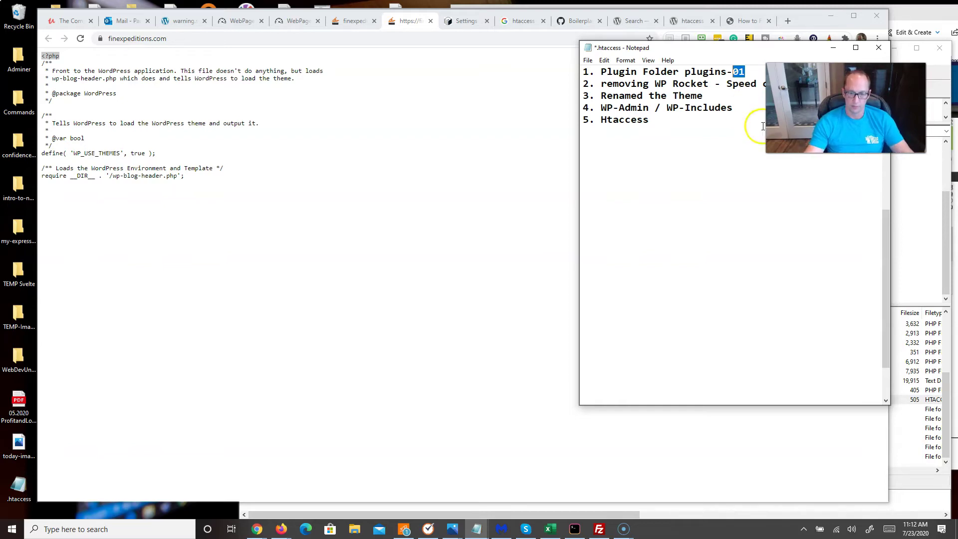
- Bring FileZilla to the front and reposition its window
click(598, 530)
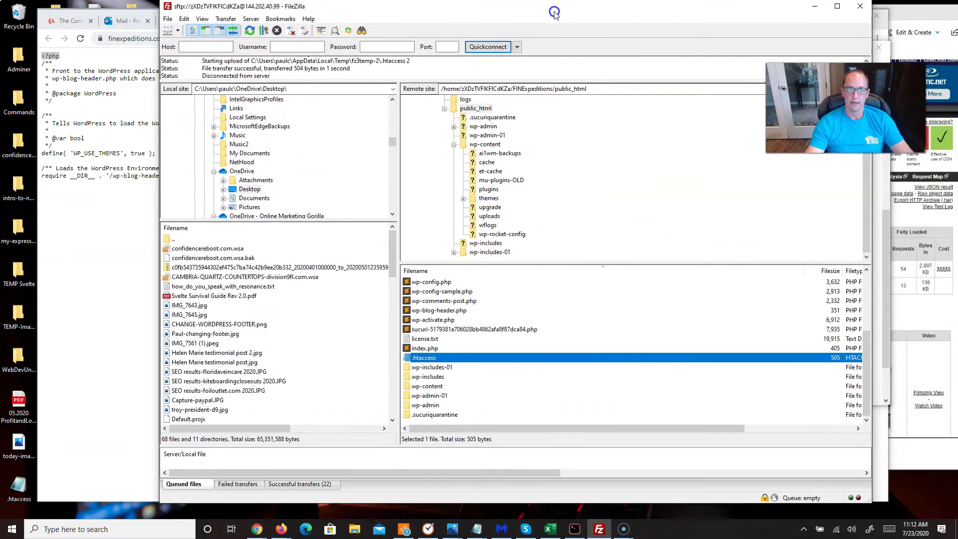
drag(554, 13, 550, 50)
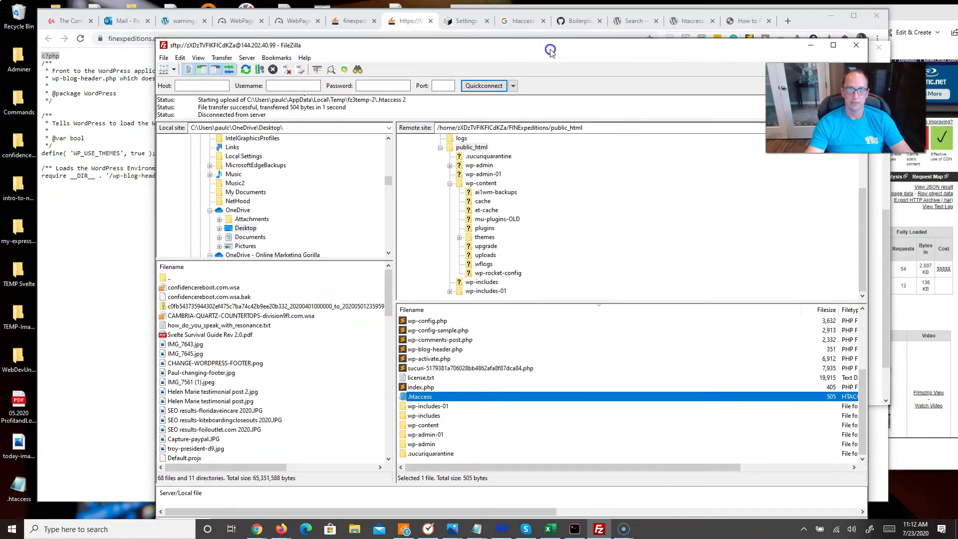
click(553, 228)
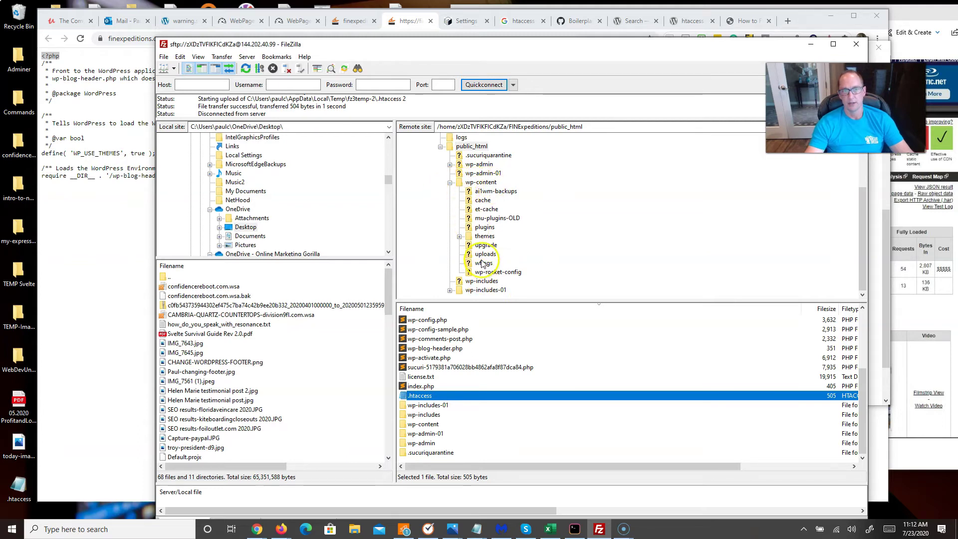
- Rename the remote plugins folder back to plugins, then open the wp-content folder
click(485, 229)
right_click(490, 230)
click(523, 298)
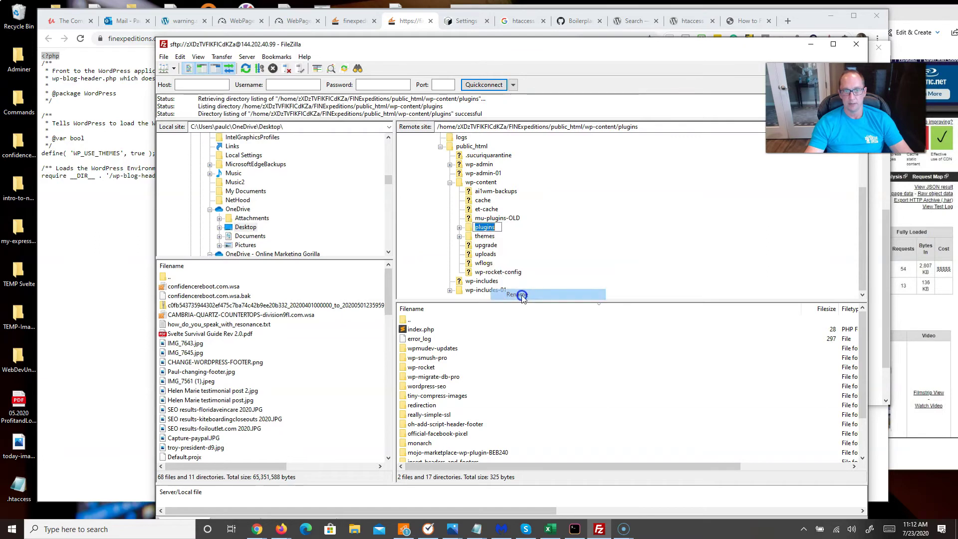
text(-01)
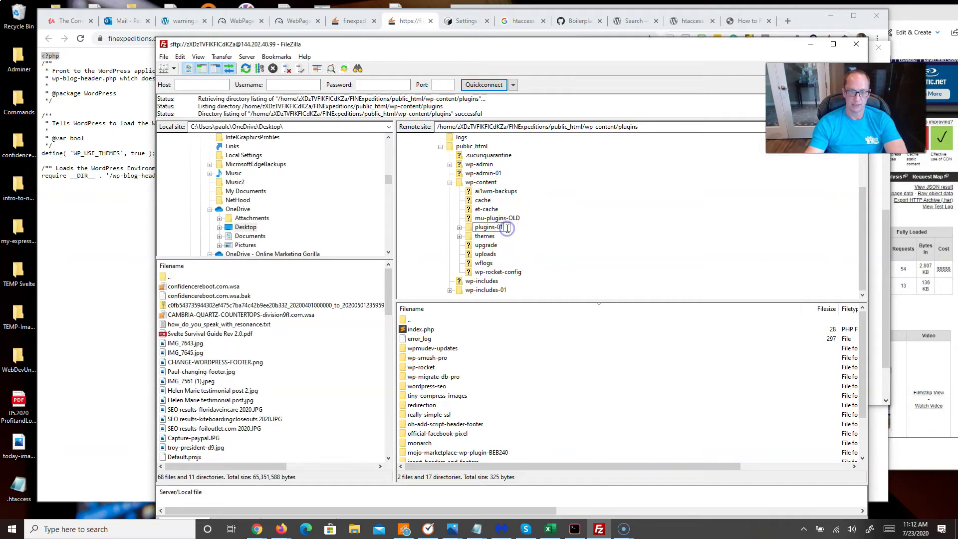
key(BackSpace)
key(BackSpace)
click(594, 225)
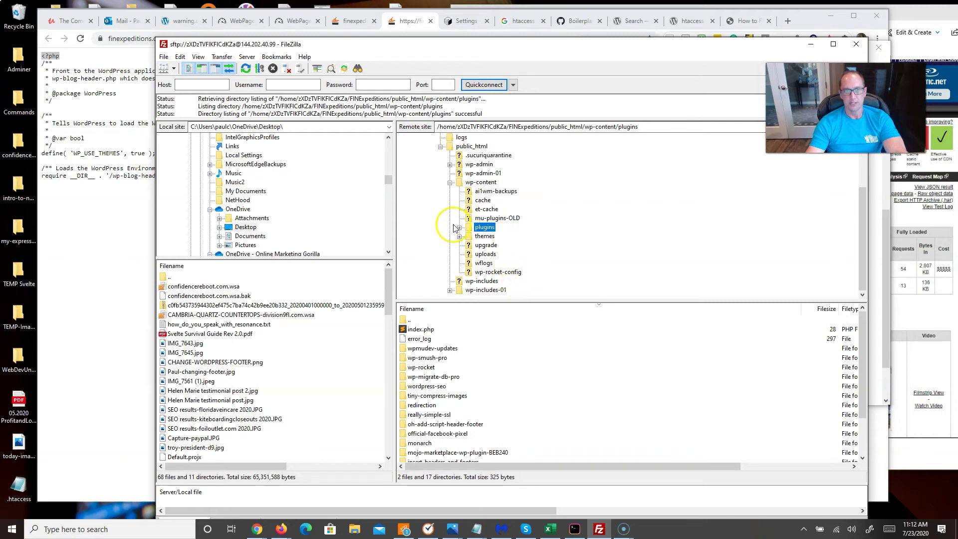
click(449, 182)
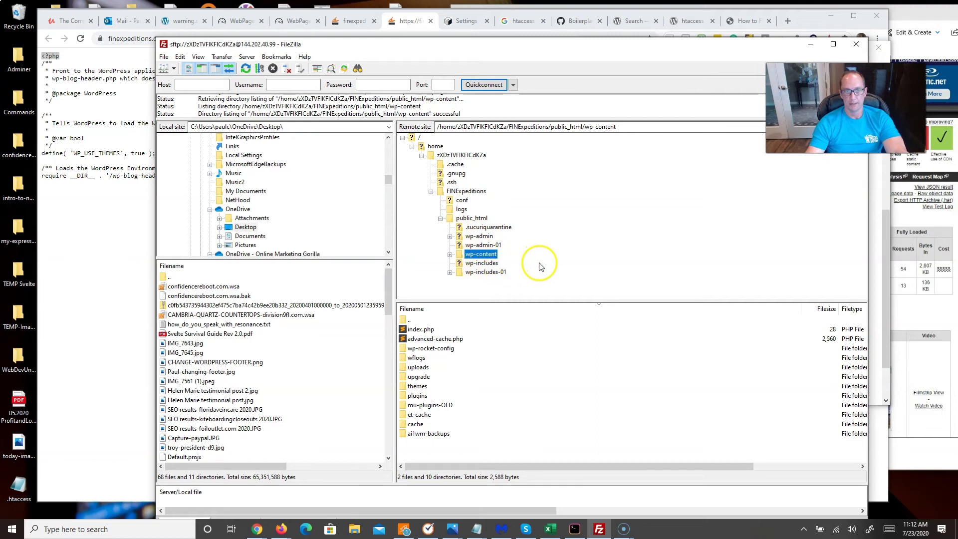
- Open the remote public_html .htaccess for editing, redownloading a fresh copy
click(465, 218)
scroll(488, 343, down, 3)
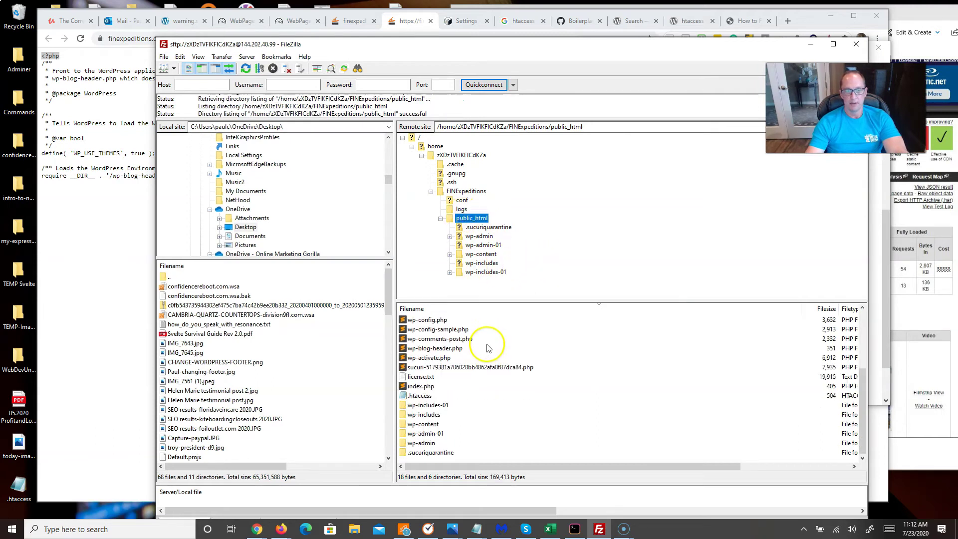
right_click(427, 398)
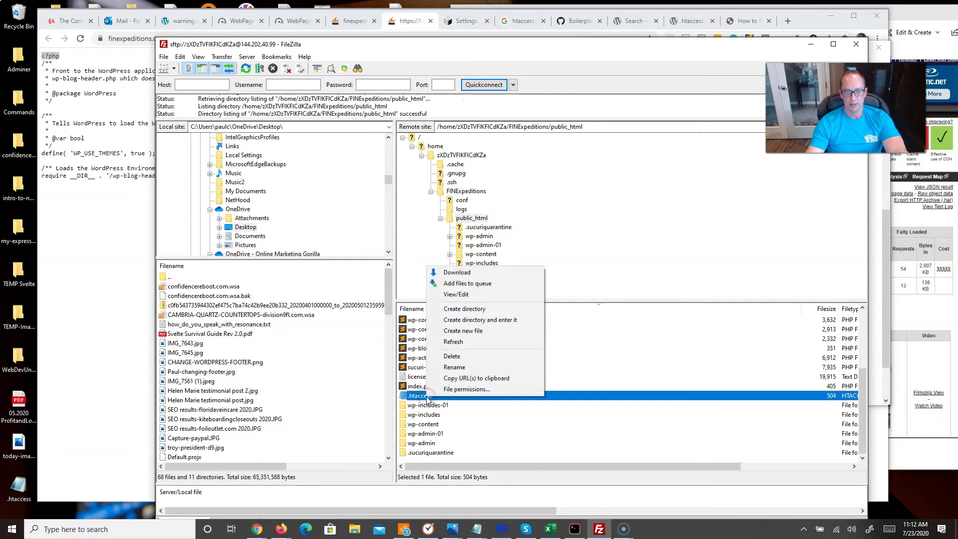
click(466, 295)
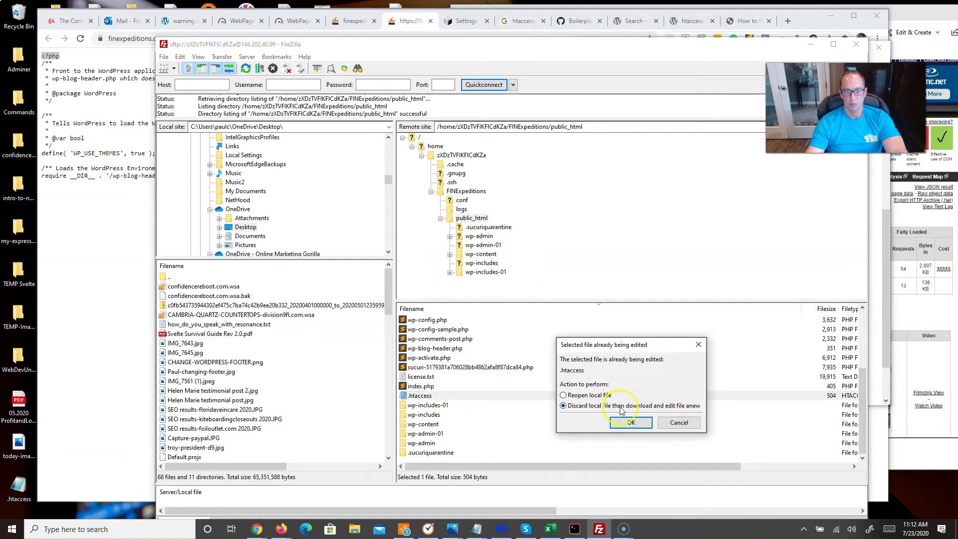
click(633, 428)
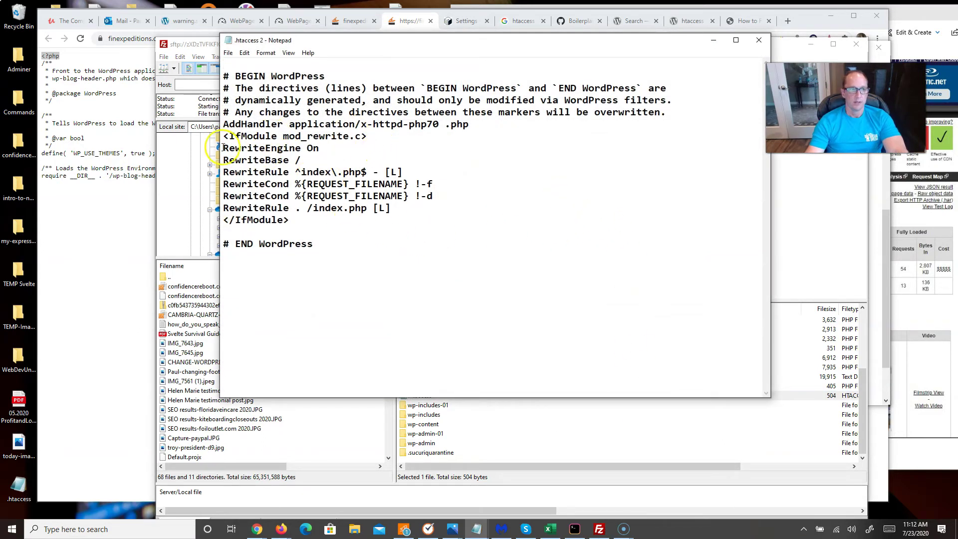
- Review the mod_rewrite rule block in the downloaded .htaccess
drag(223, 136, 280, 220)
click(328, 218)
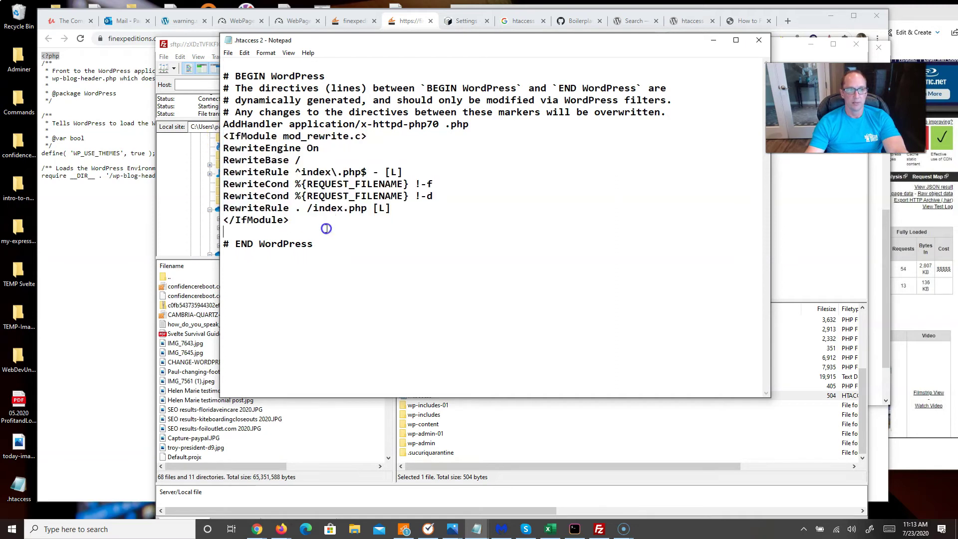
drag(247, 148, 313, 227)
click(312, 228)
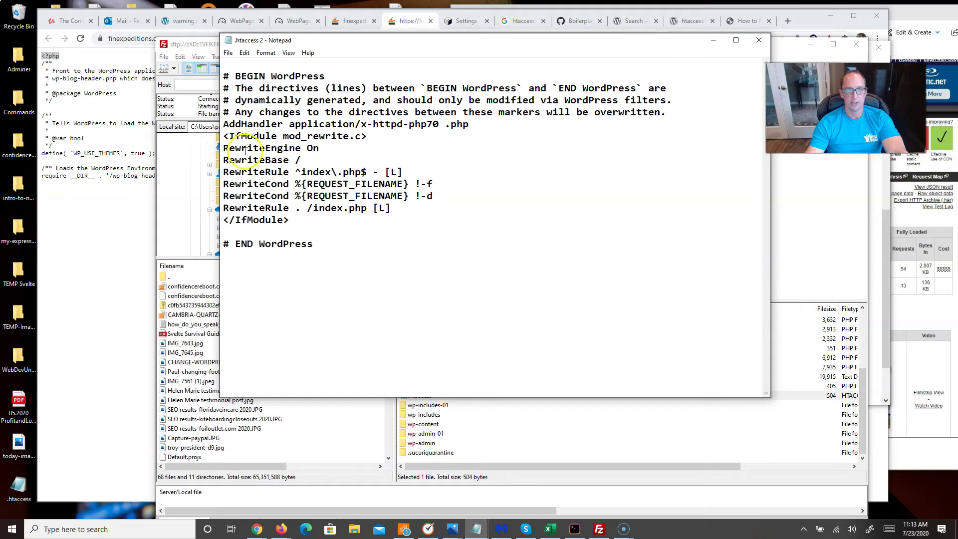
- Show the default Basic WP rewrite rules in the WordPress.org htaccess support article
click(692, 21)
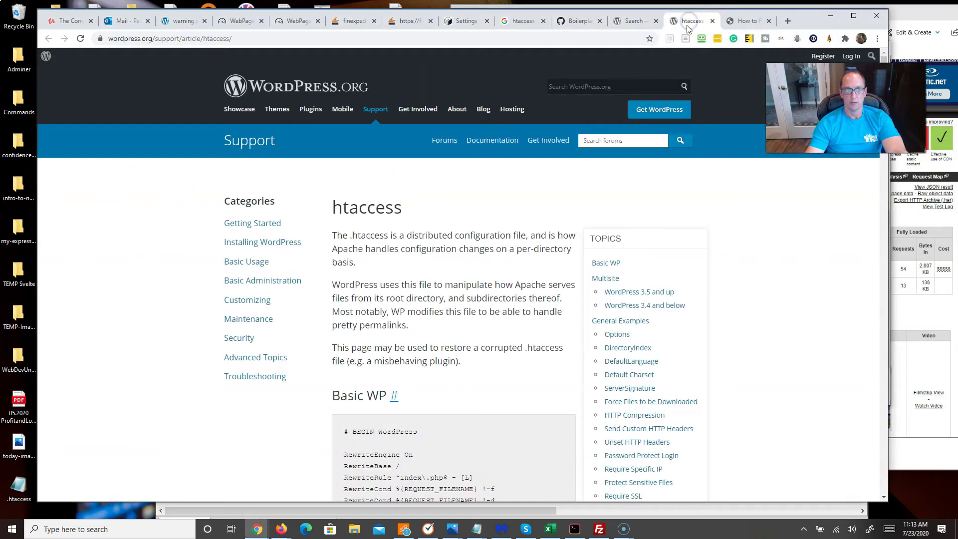
drag(155, 38, 236, 43)
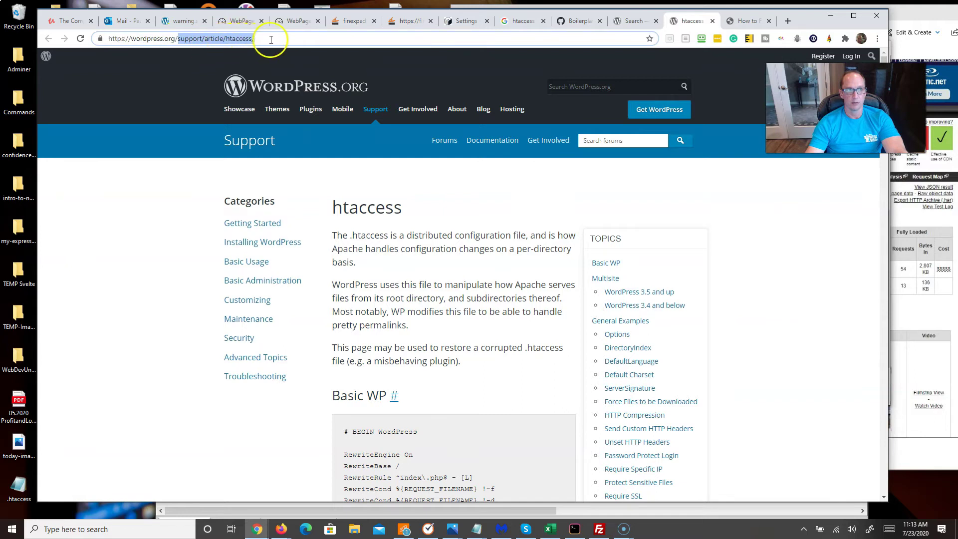
scroll(395, 274, down, 3)
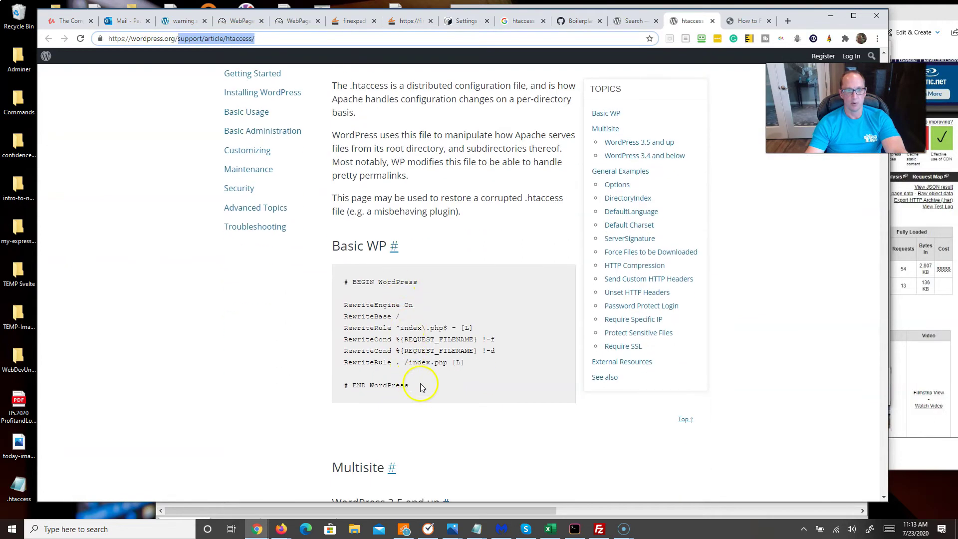
drag(421, 388, 353, 280)
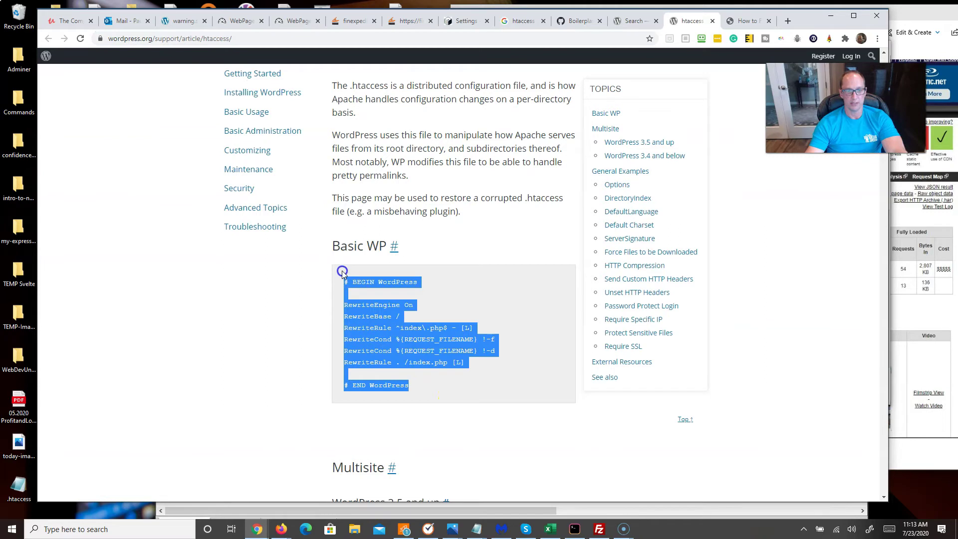
scroll(427, 286, down, 2)
scroll(427, 286, up, 2)
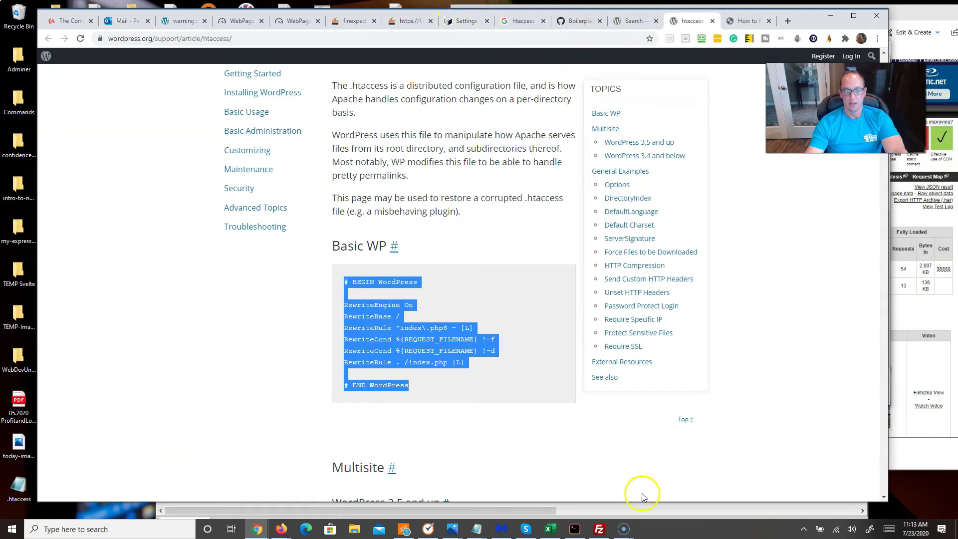
click(476, 529)
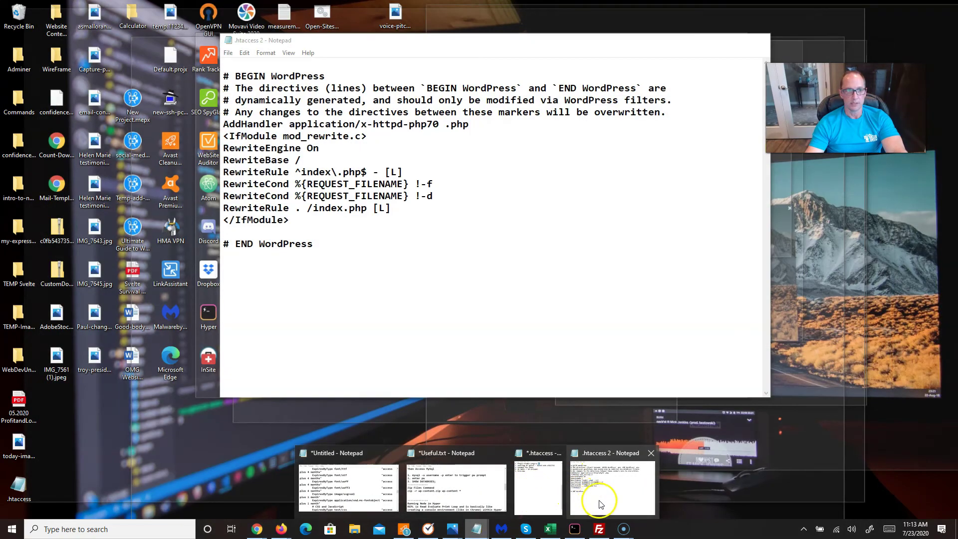
- Add # at the start of the AddHandler php70 line in .htaccess
click(600, 503)
click(415, 250)
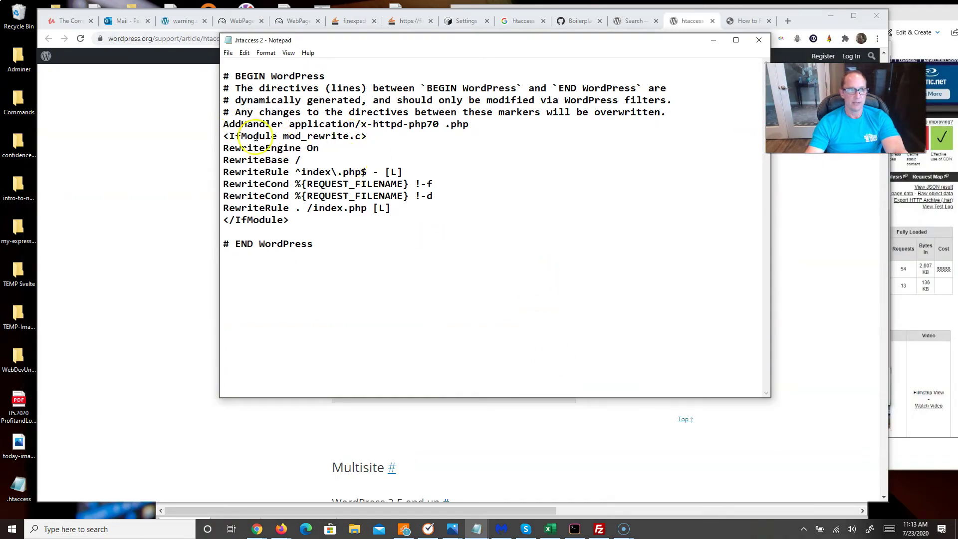
drag(319, 123, 441, 126)
click(222, 125)
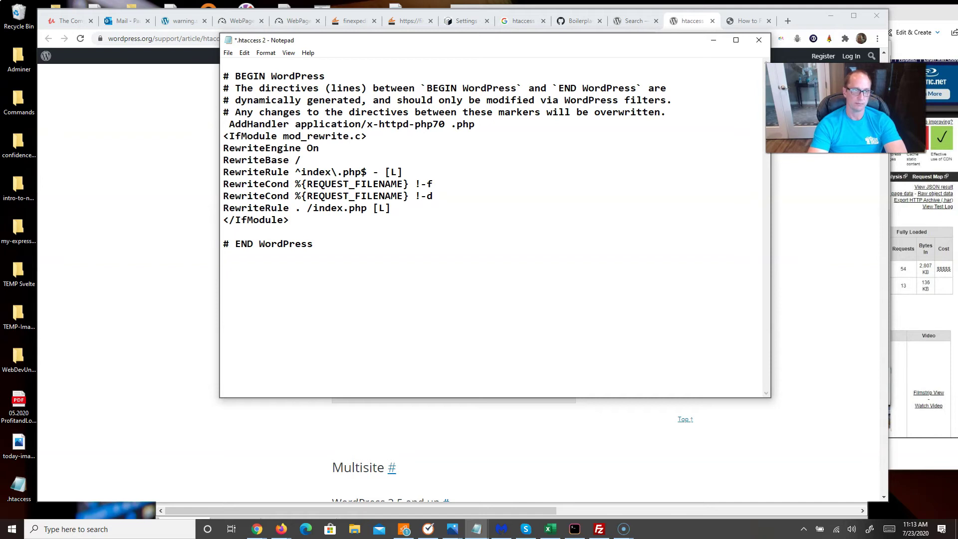
text(#)
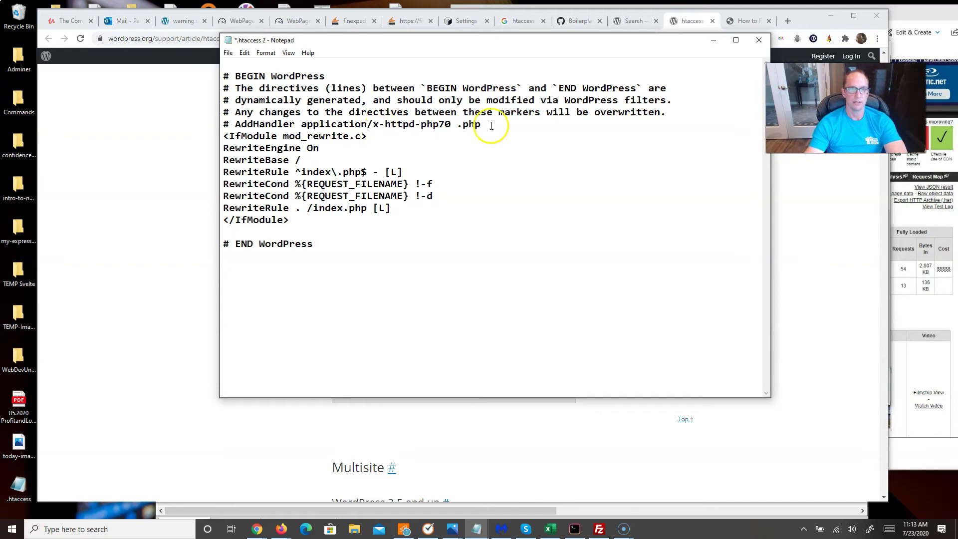
drag(488, 124, 226, 123)
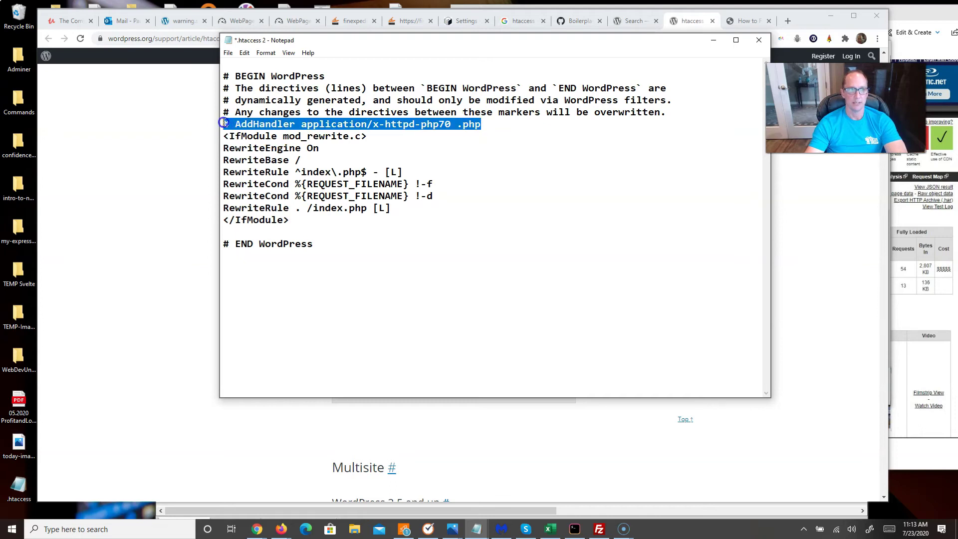
click(478, 209)
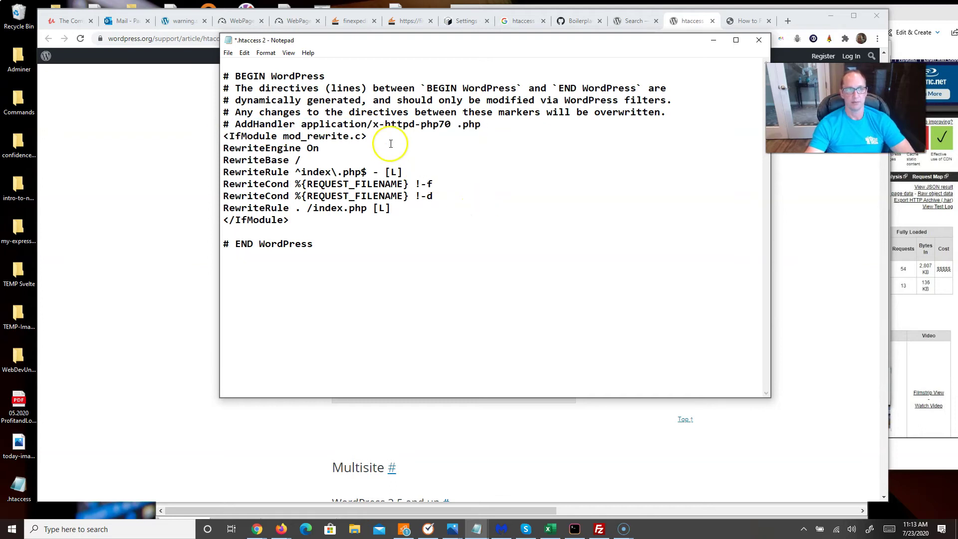
- Save the edited .htaccess and minimize Notepad
click(228, 53)
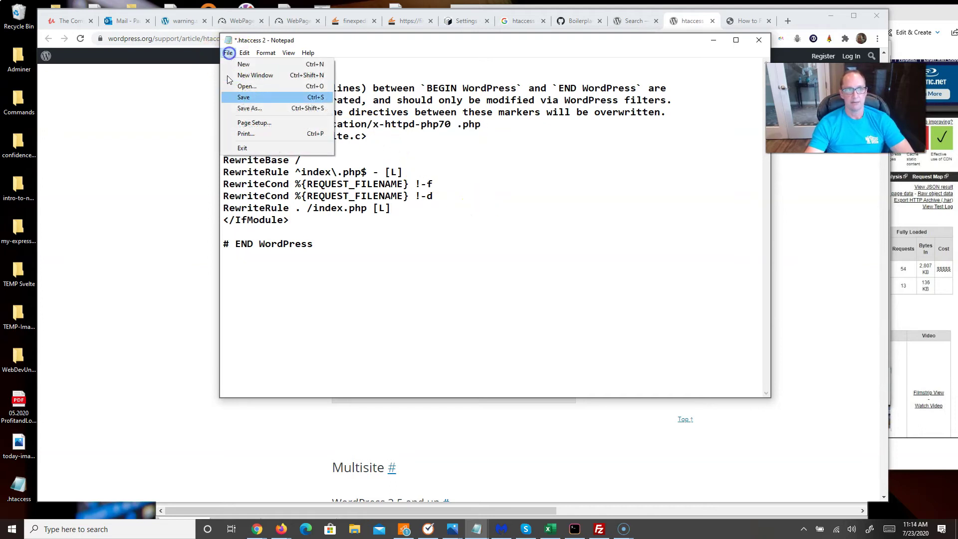
click(251, 98)
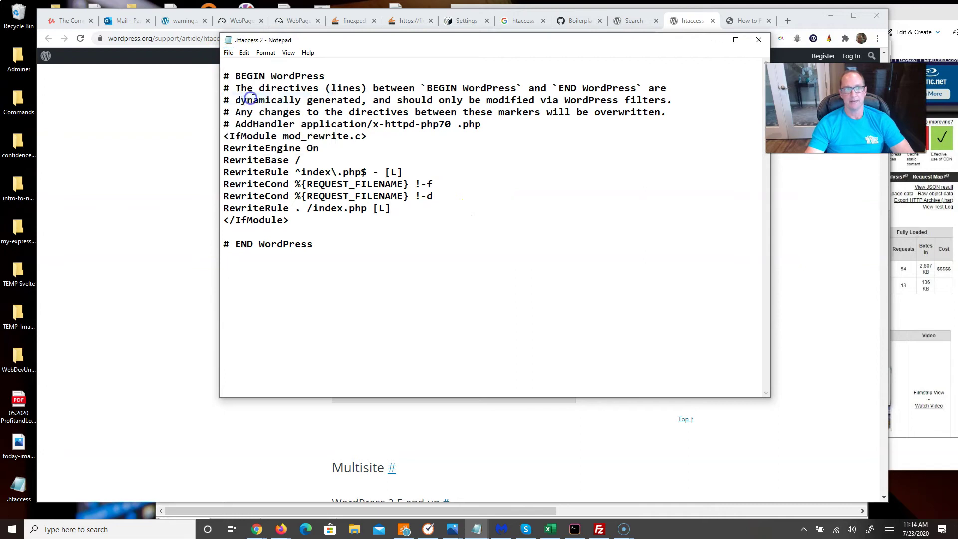
click(713, 40)
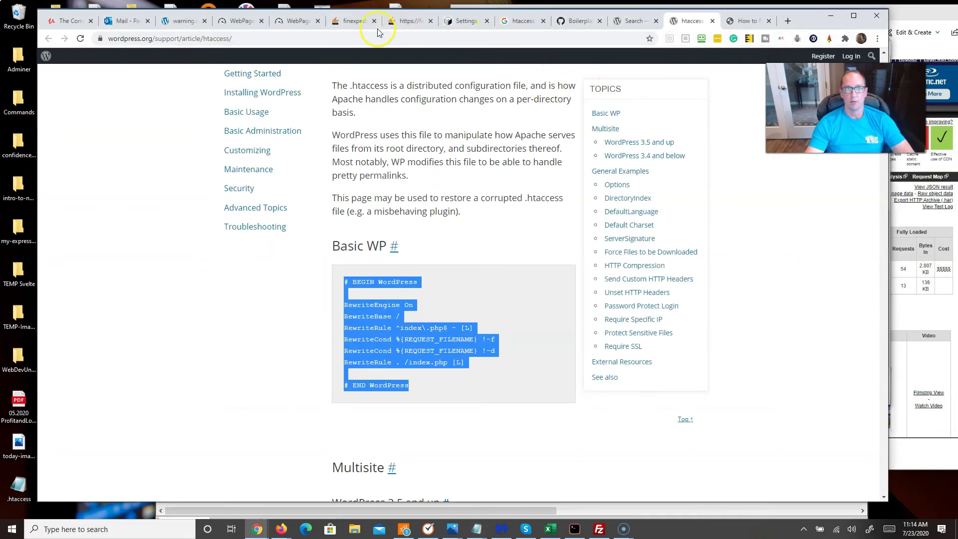
- Reload the site's /wp-admin/ tab twice; it still shows raw PHP source
click(352, 22)
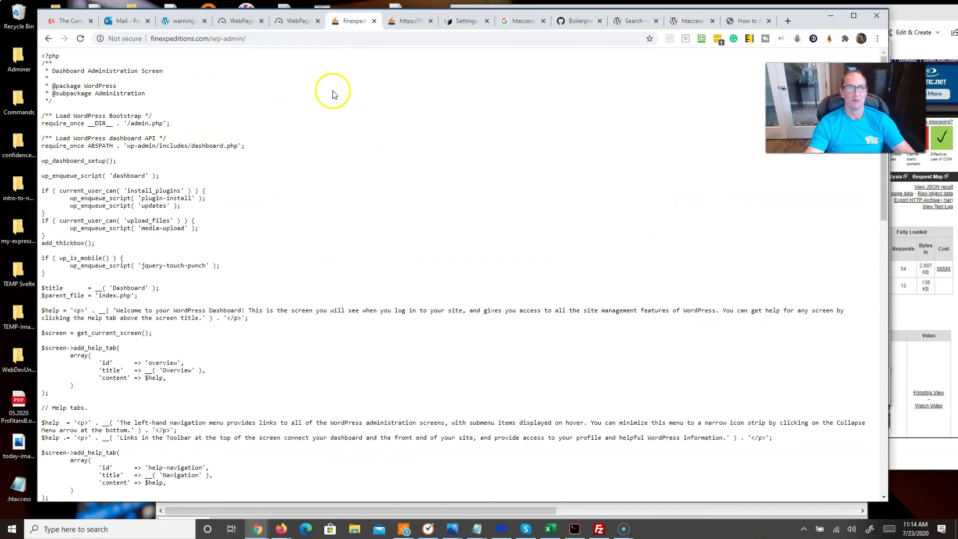
right_click(323, 135)
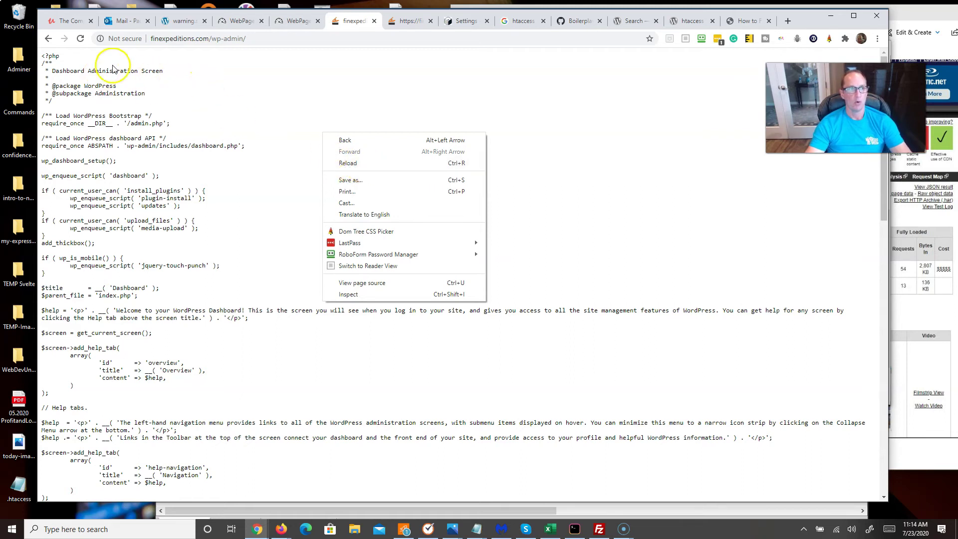
click(80, 38)
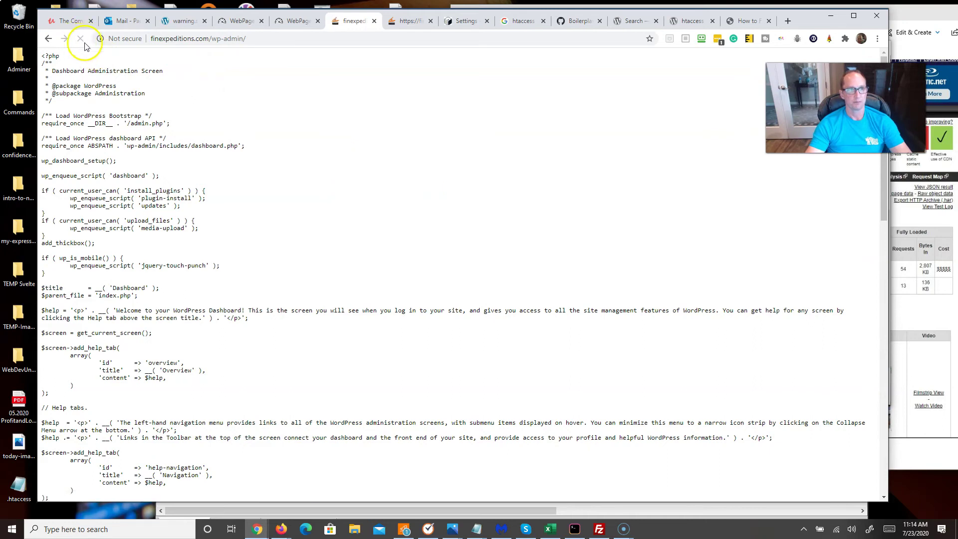
right_click(119, 98)
click(140, 125)
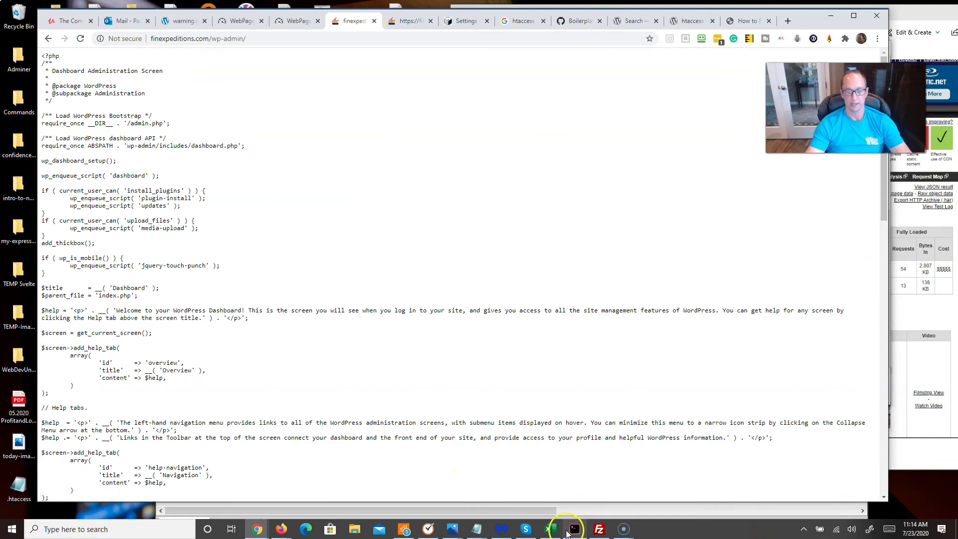
- Confirm uploading the changed .htaccess to the server, then reload /wp-admin/ in Chrome
click(594, 533)
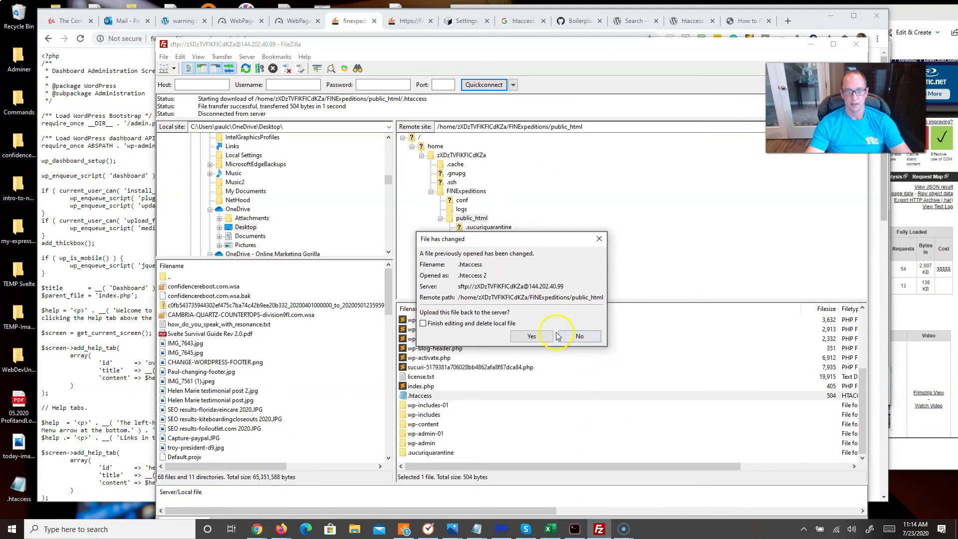
click(532, 336)
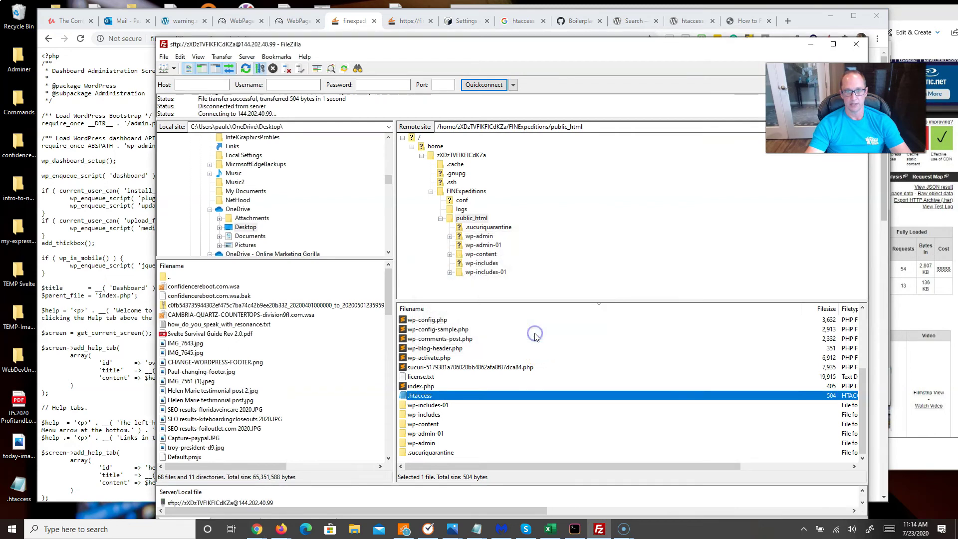
click(810, 44)
right_click(307, 98)
click(341, 129)
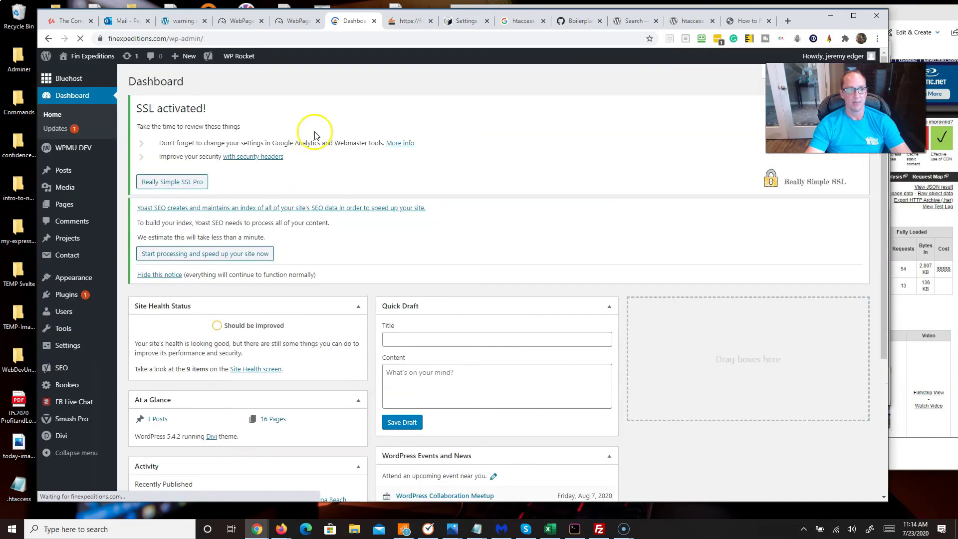
- Reload the homepage tab and check it renders the 'Cocoa Beach Kayaking Tours' page
click(400, 21)
right_click(291, 145)
click(350, 96)
right_click(353, 96)
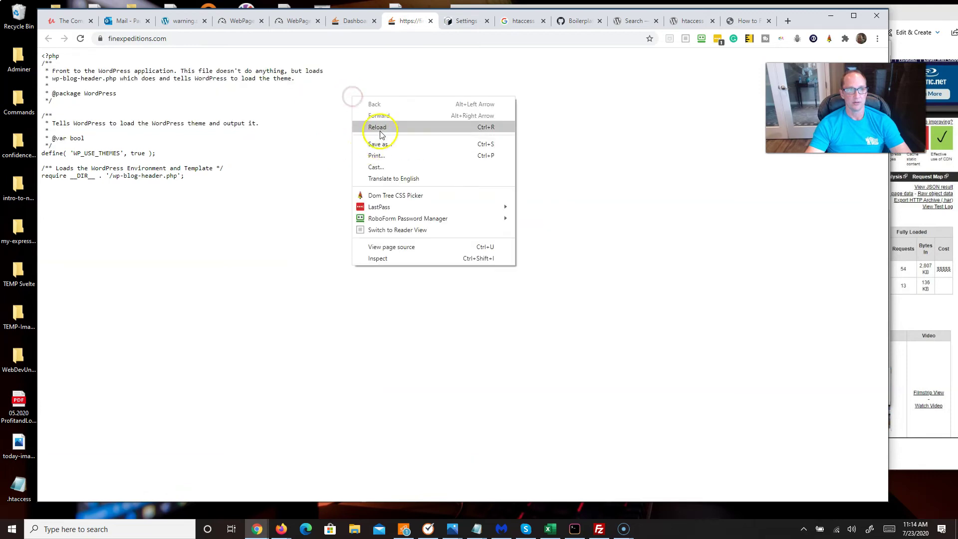
click(81, 39)
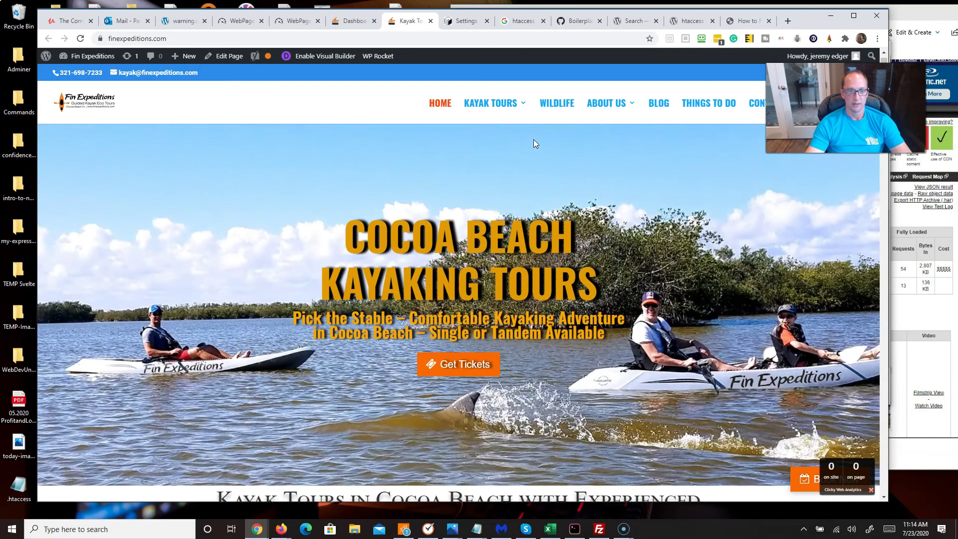
scroll(534, 144, down, 4)
scroll(533, 140, up, 4)
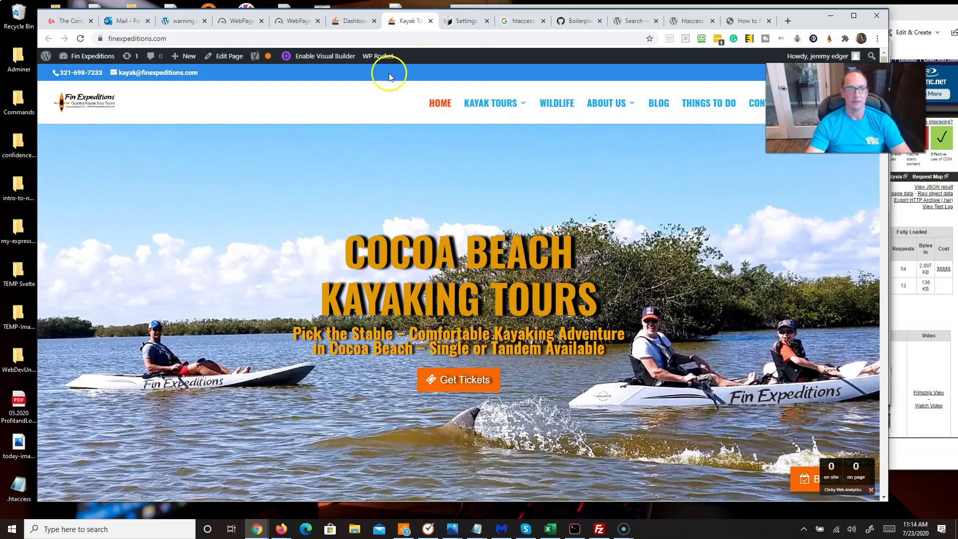
mouse_move(378, 57)
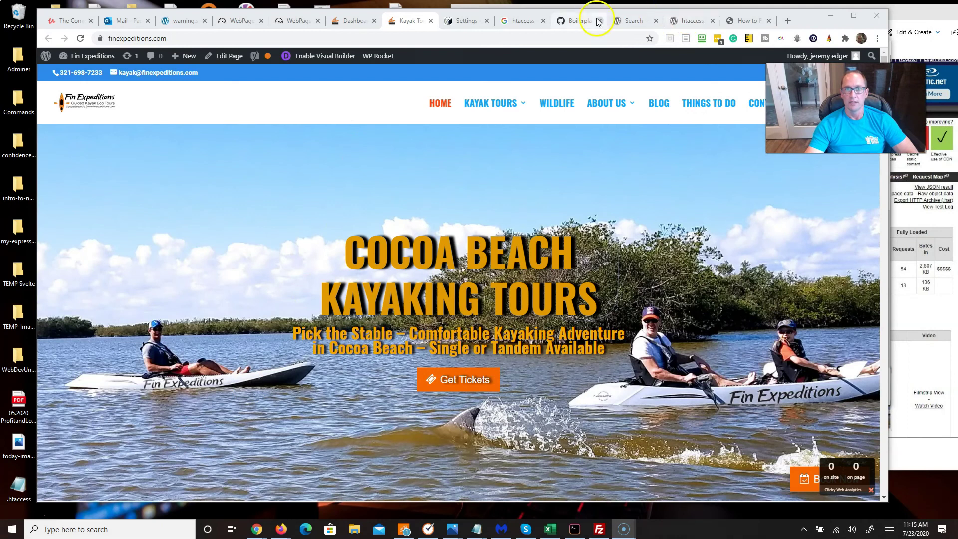
- Move through the starter-htaccess Gist and search results to the Bluehost hidden-files article
click(574, 21)
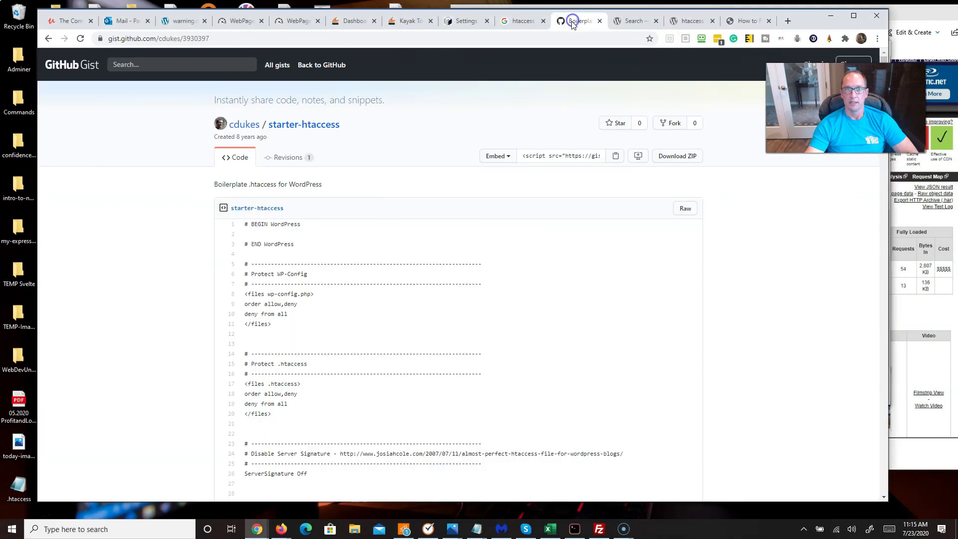
click(528, 24)
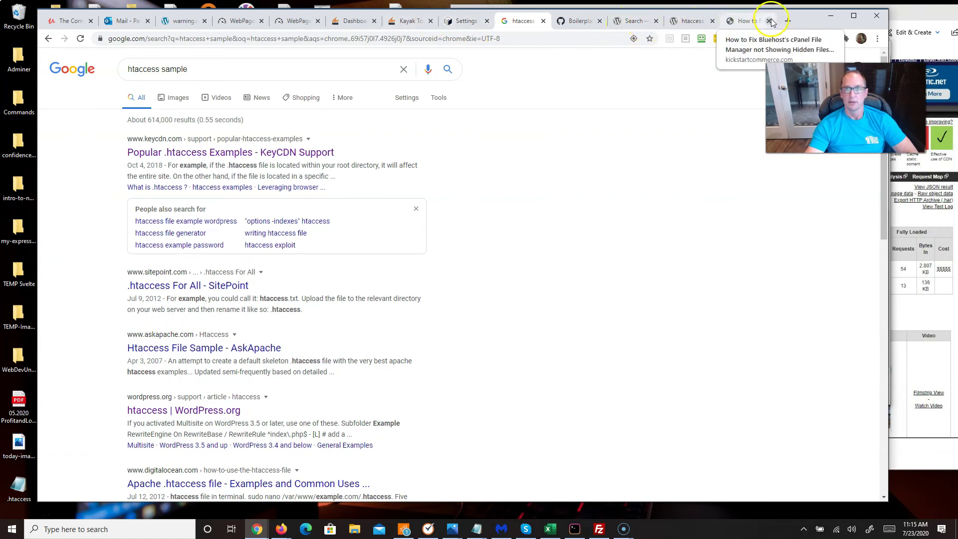
click(738, 23)
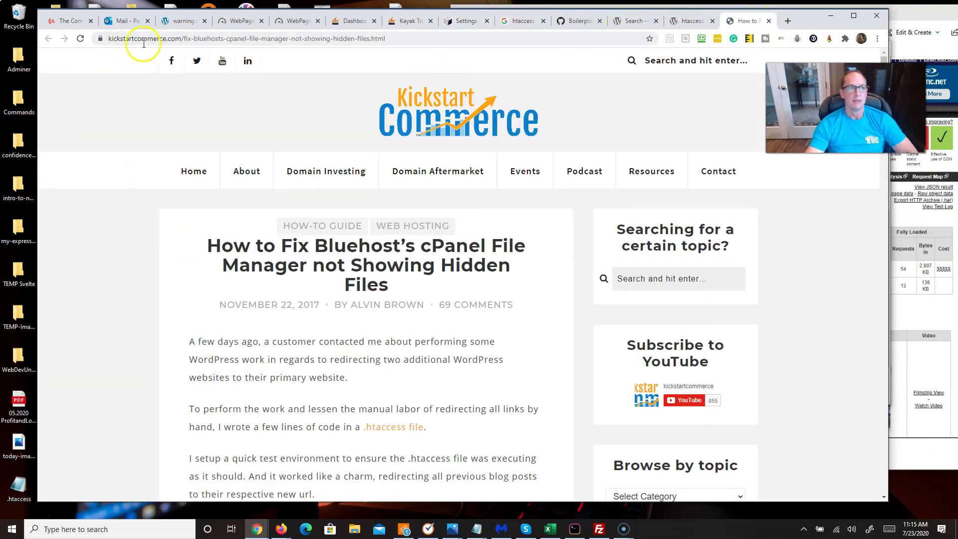
click(398, 38)
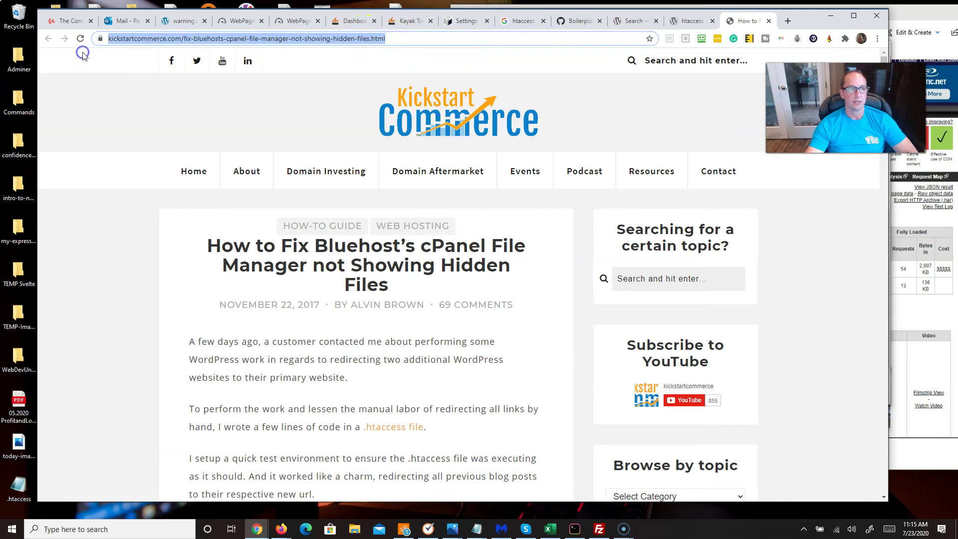
- Scroll the article to the example URL with showhidden=1&saveoption=1 appended
scroll(364, 235, down, 12)
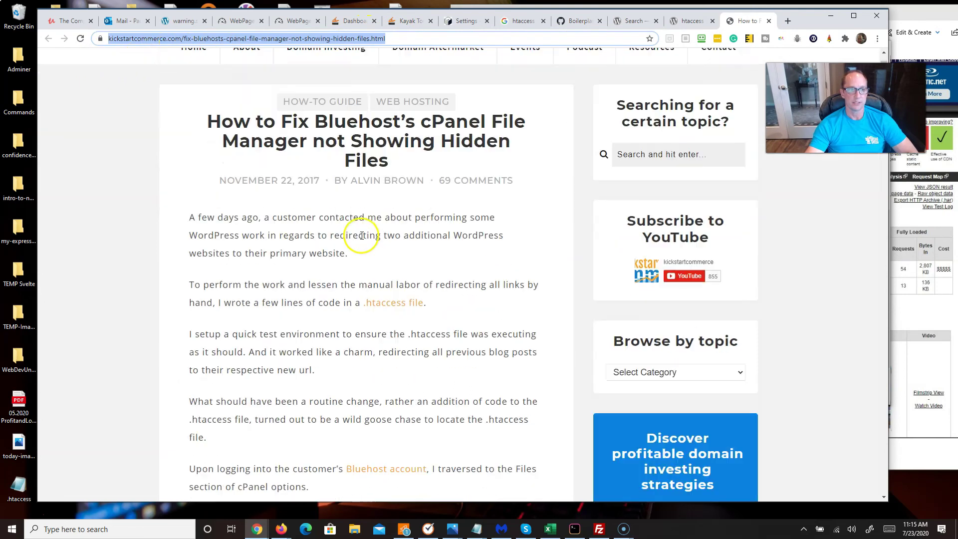
scroll(366, 242, down, 14)
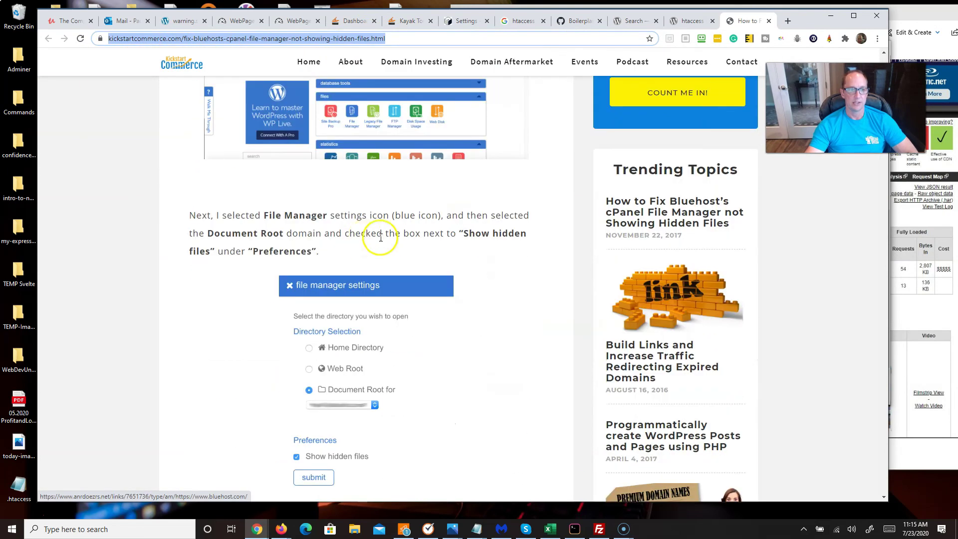
scroll(404, 264, down, 10)
scroll(404, 264, down, 4)
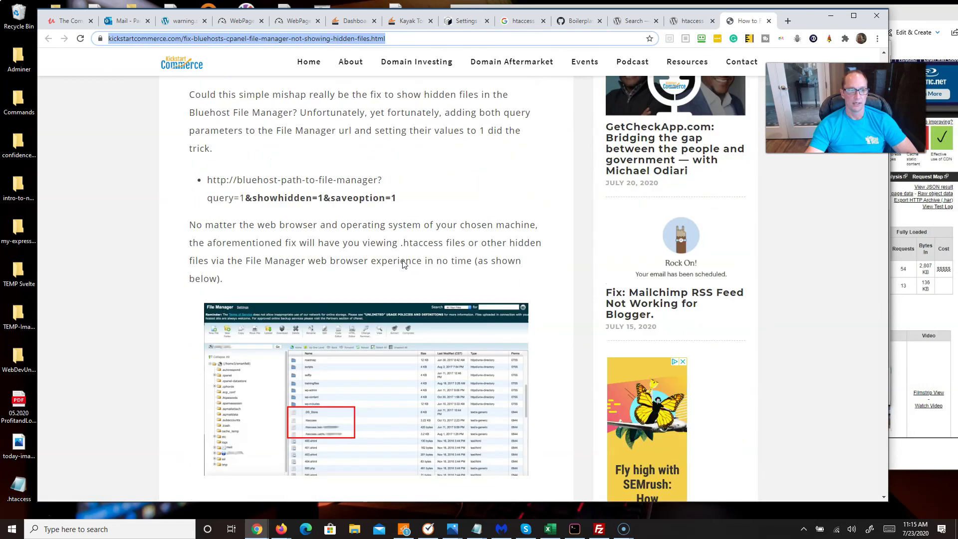
drag(226, 180, 372, 180)
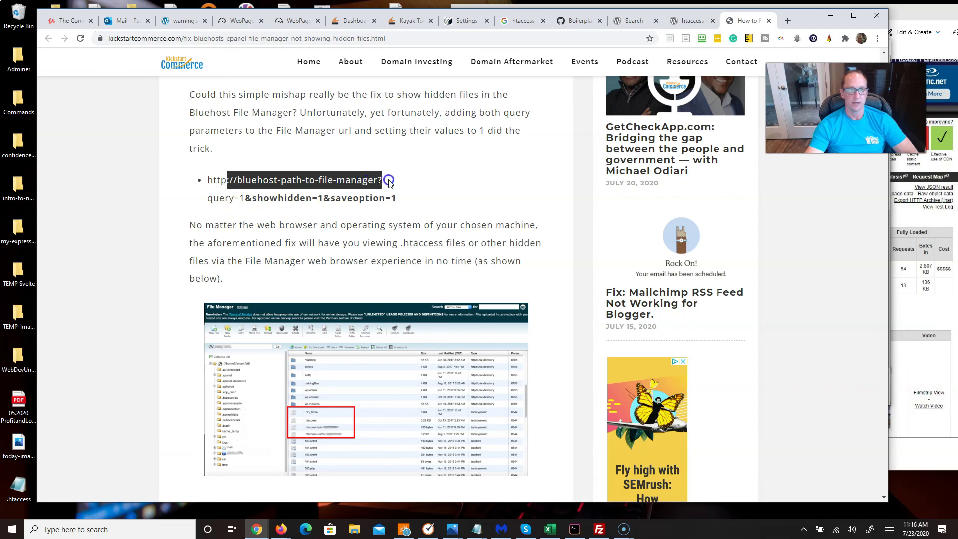
click(405, 38)
click(455, 225)
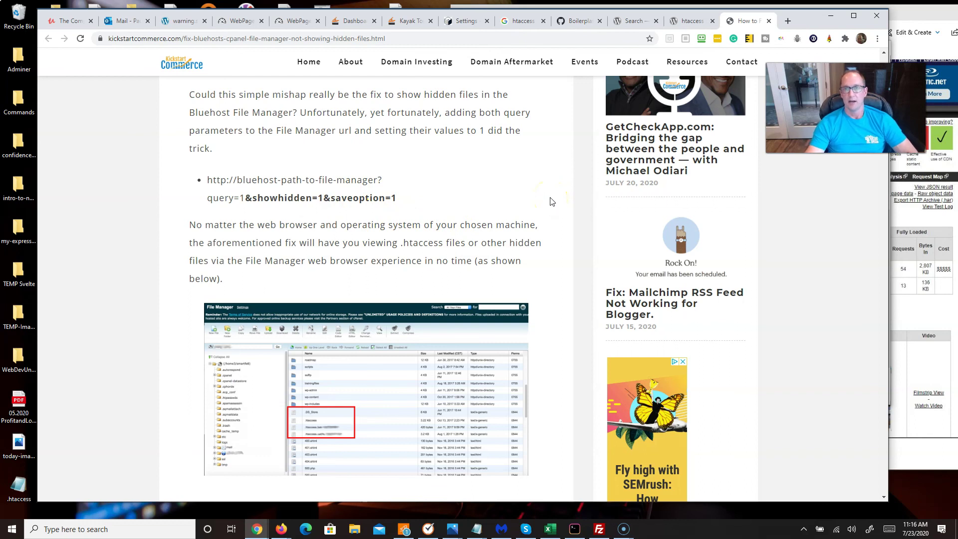
scroll(552, 201, up, 1)
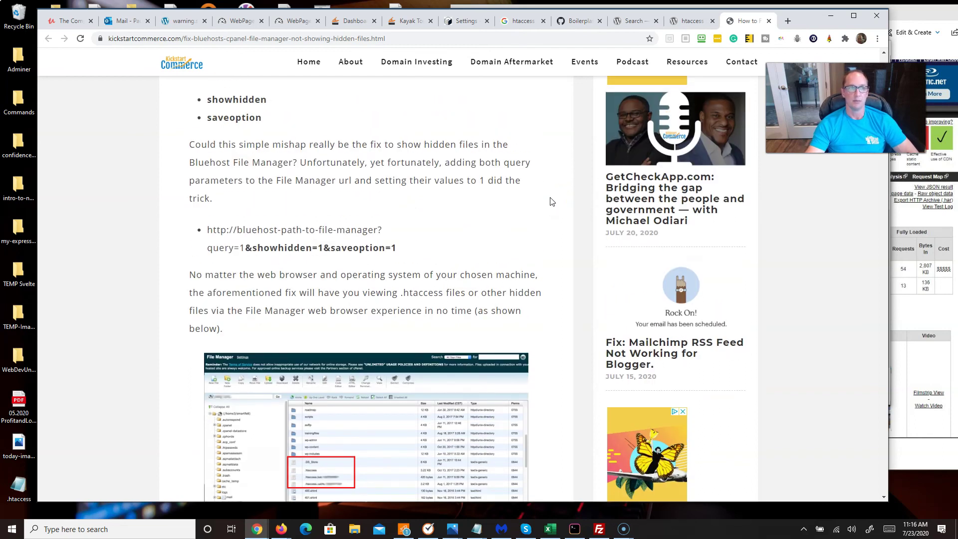